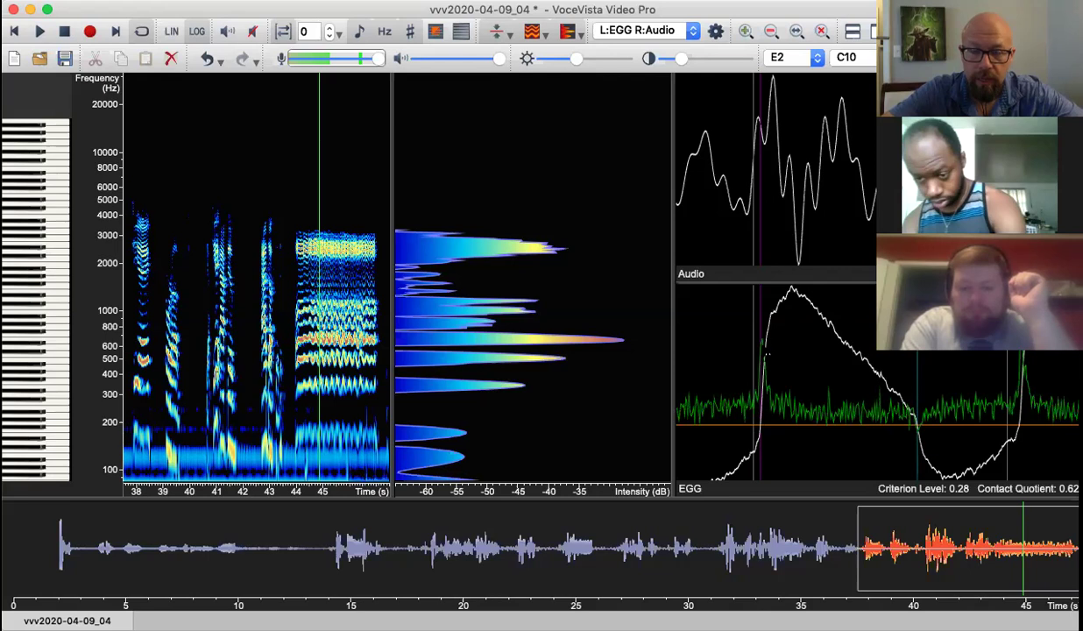
Hide the EGG signal to view only its derivative, and display the EGG signal again.
right_click(780, 368)
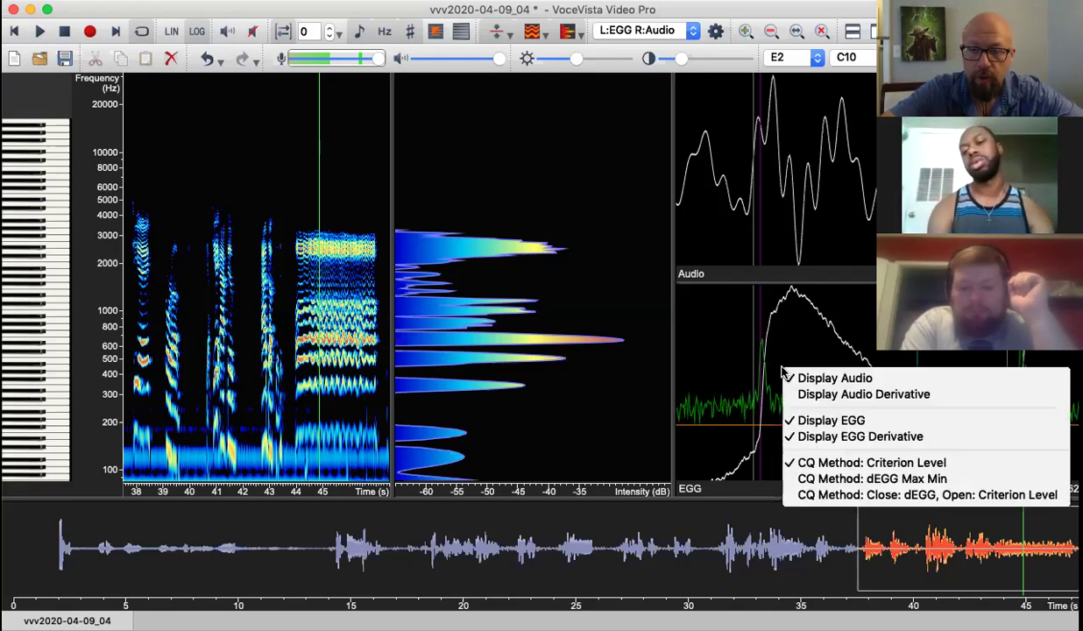
click(829, 420)
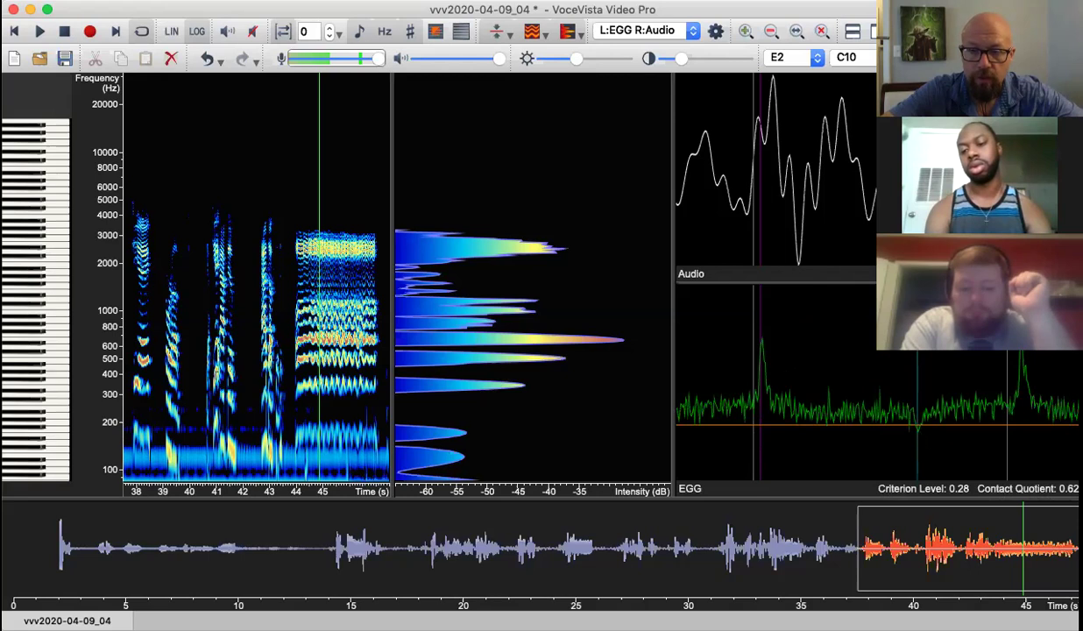
right_click(867, 397)
click(867, 442)
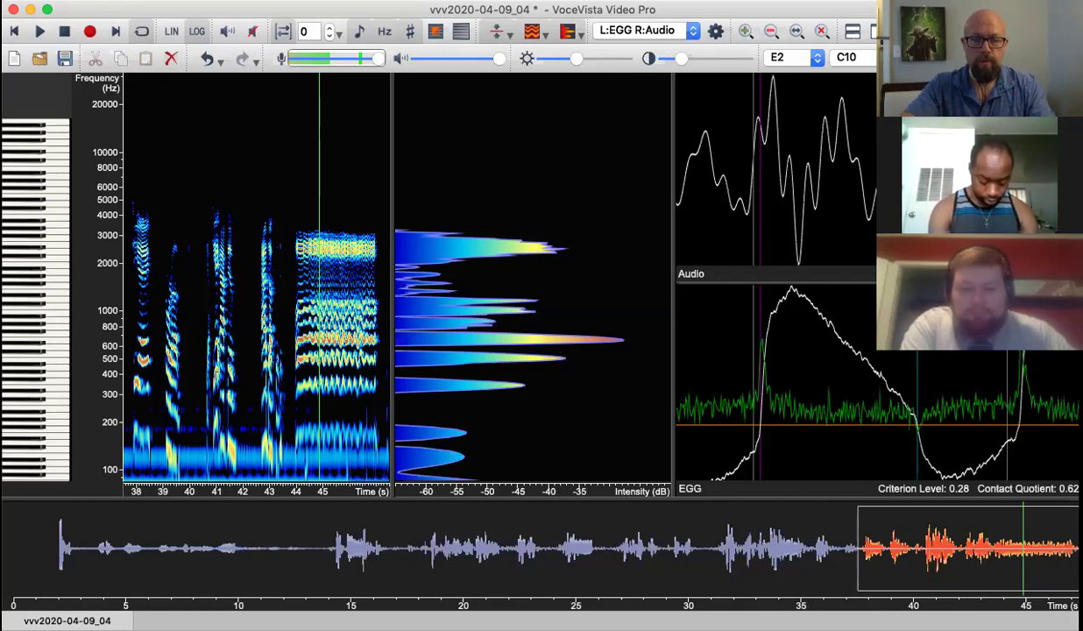
Go to the end of the existing recording and record additional singing samples, stopping when the singing ends.
key(space)
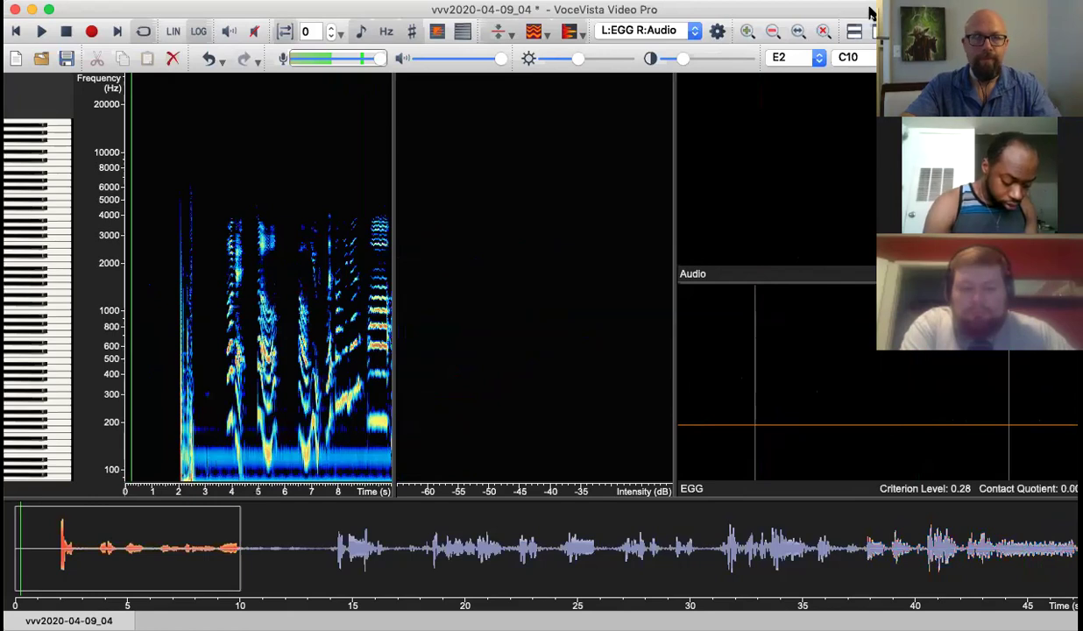
key(space)
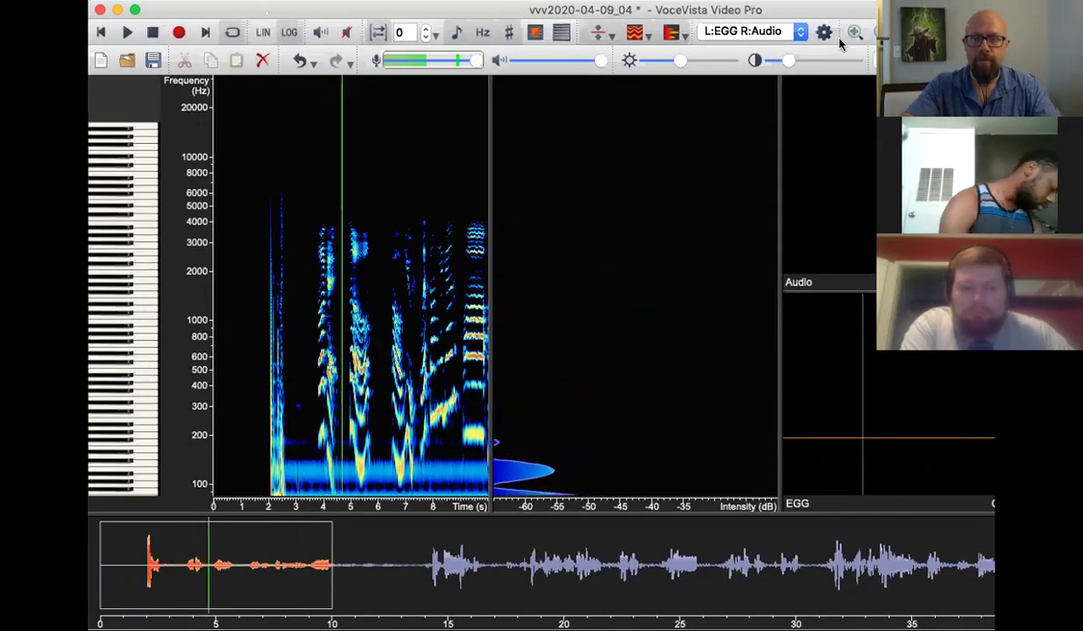
double_click(862, 11)
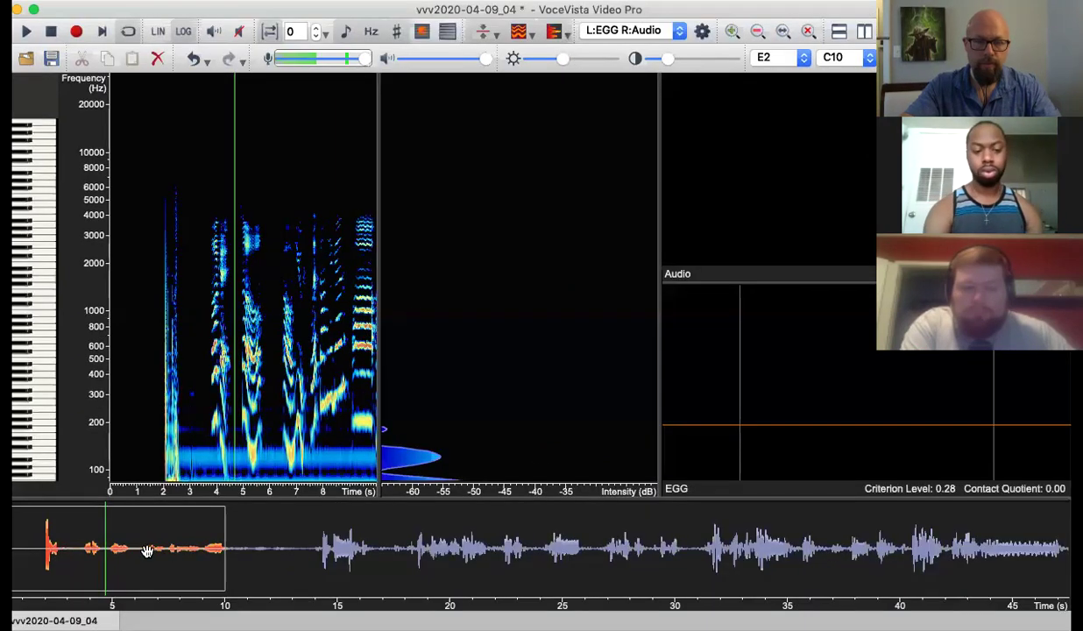
drag(148, 550, 978, 569)
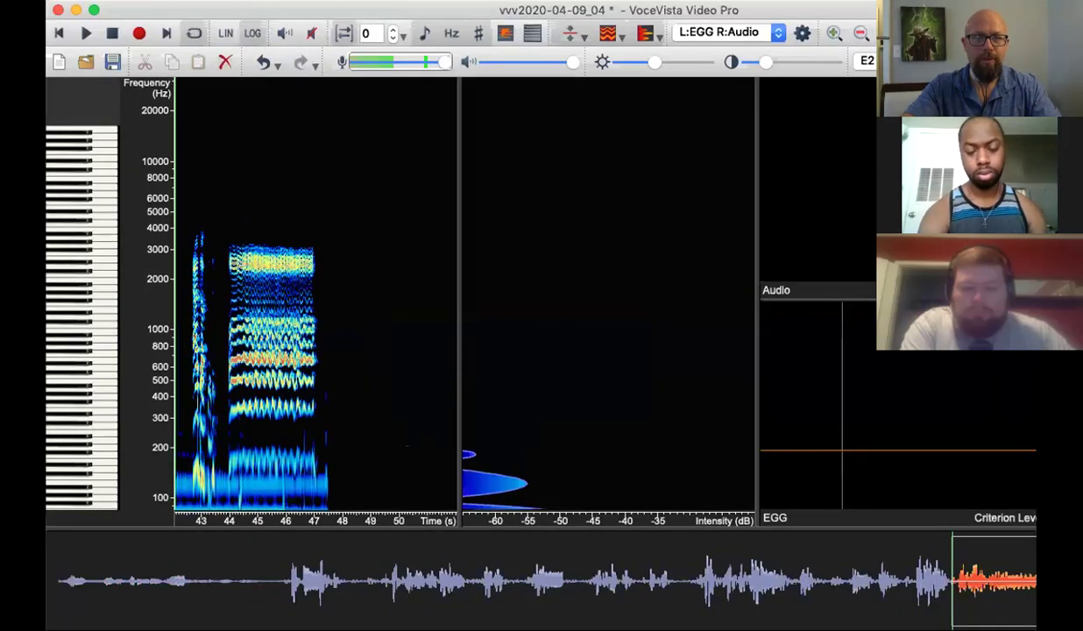
click(139, 34)
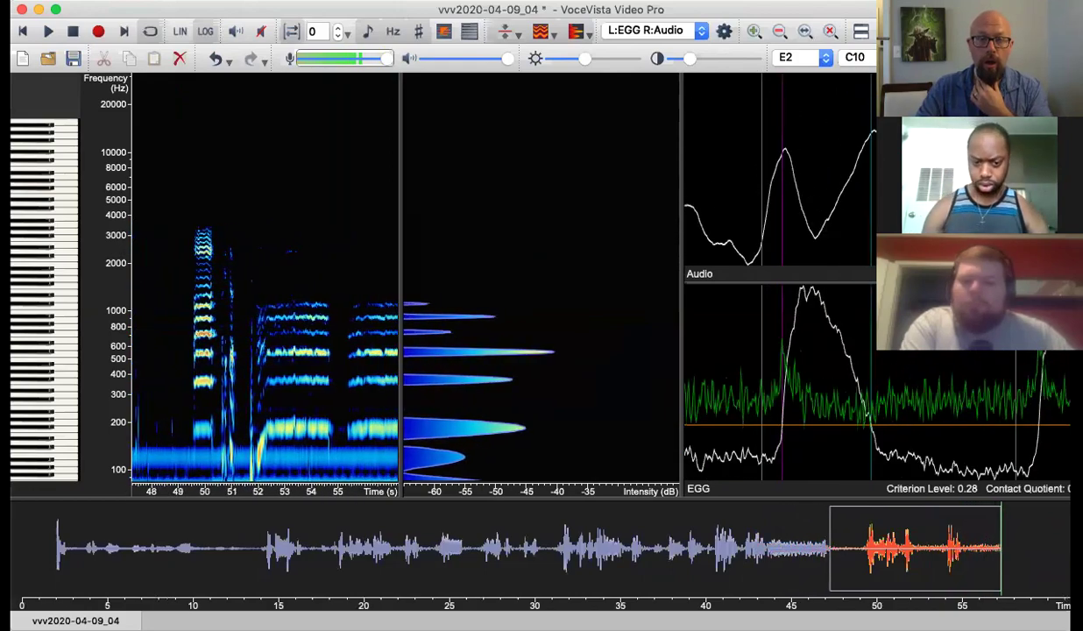
key(space)
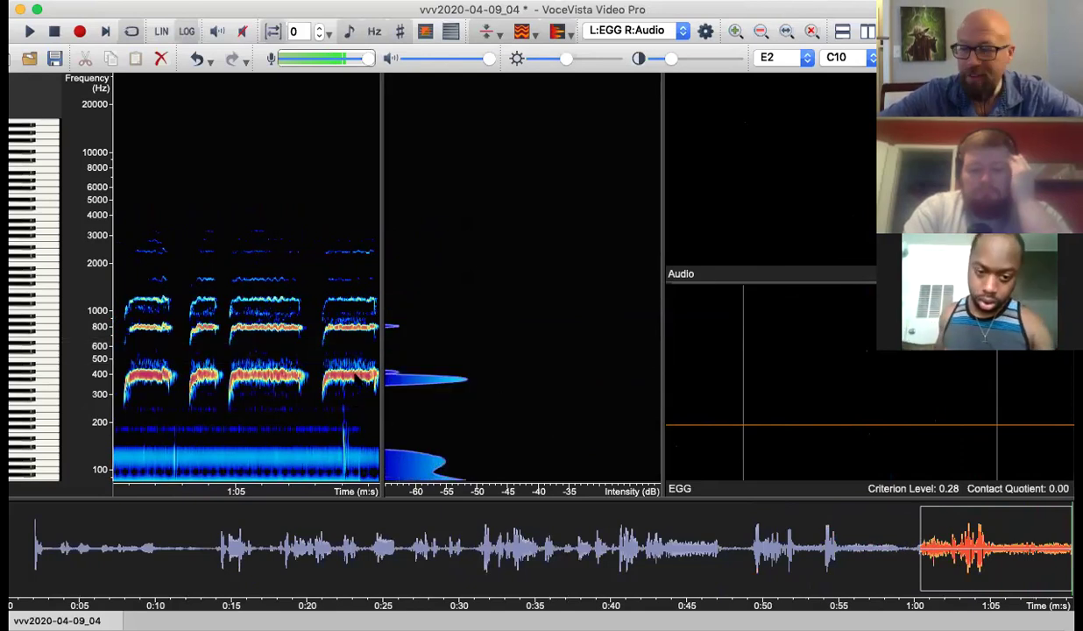
Place the cursor on the last sung note and raise the EGG criterion level to 0.69.
click(357, 373)
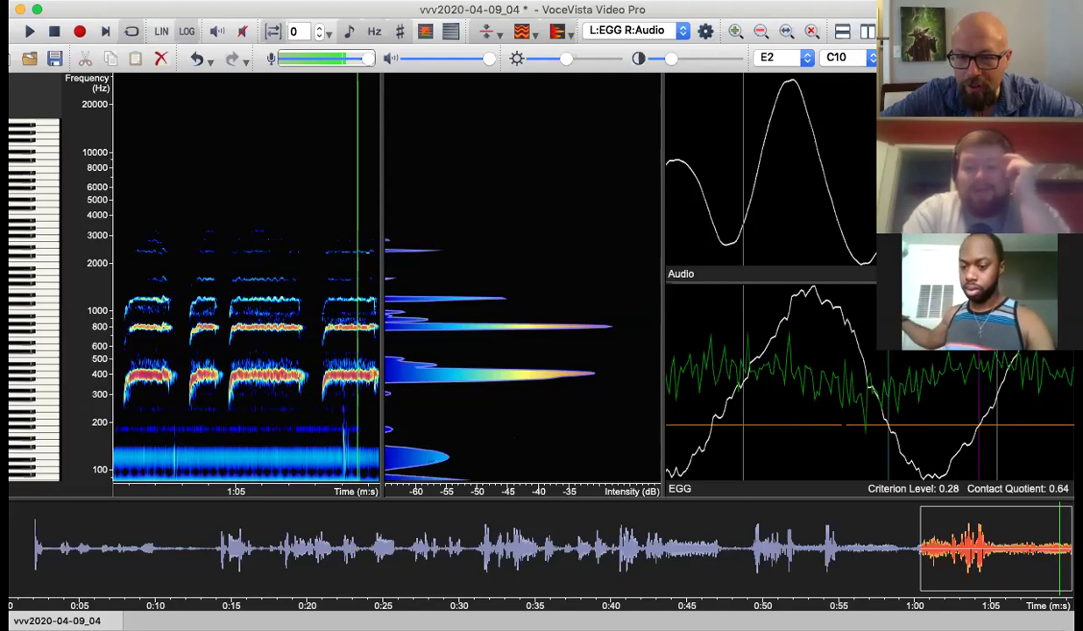
drag(814, 425, 815, 346)
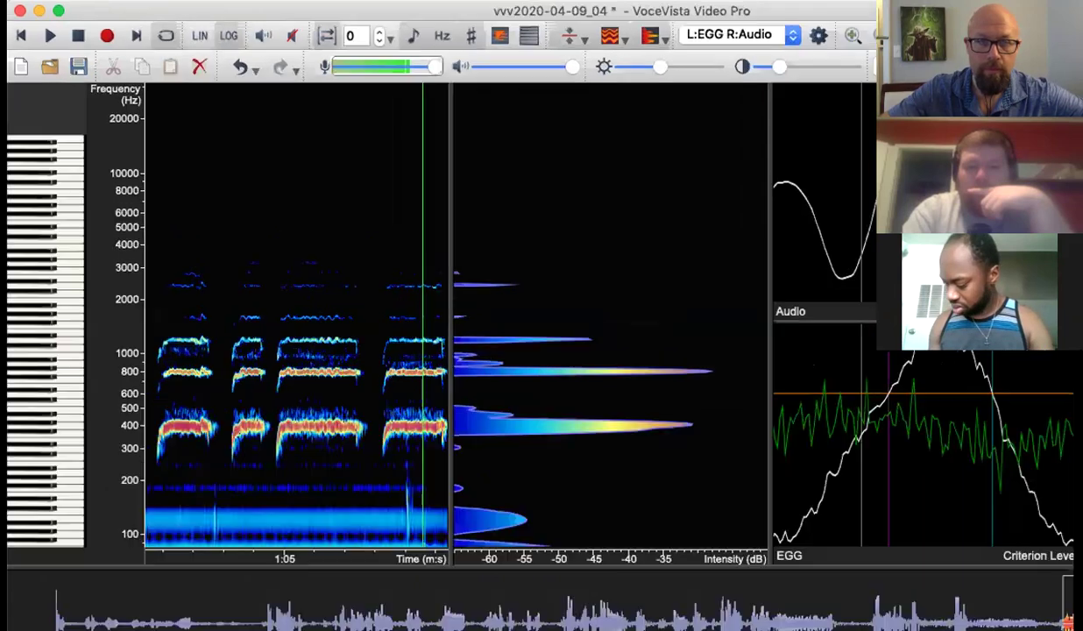
Record another singing sample and place the cursor on the note following its highest pitch, just before 1:25.
click(106, 36)
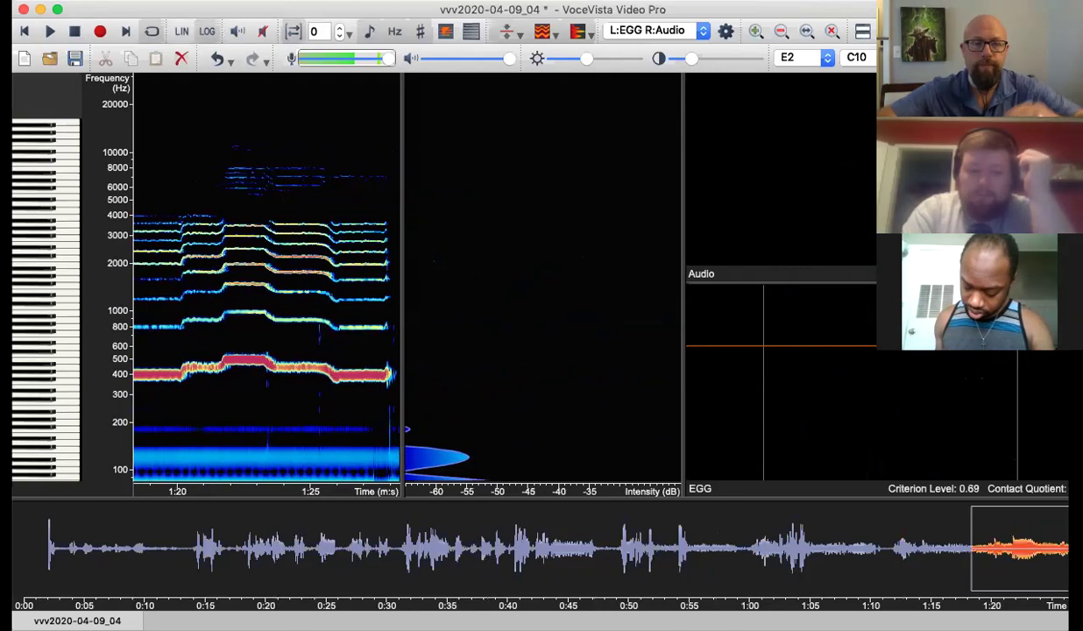
click(298, 306)
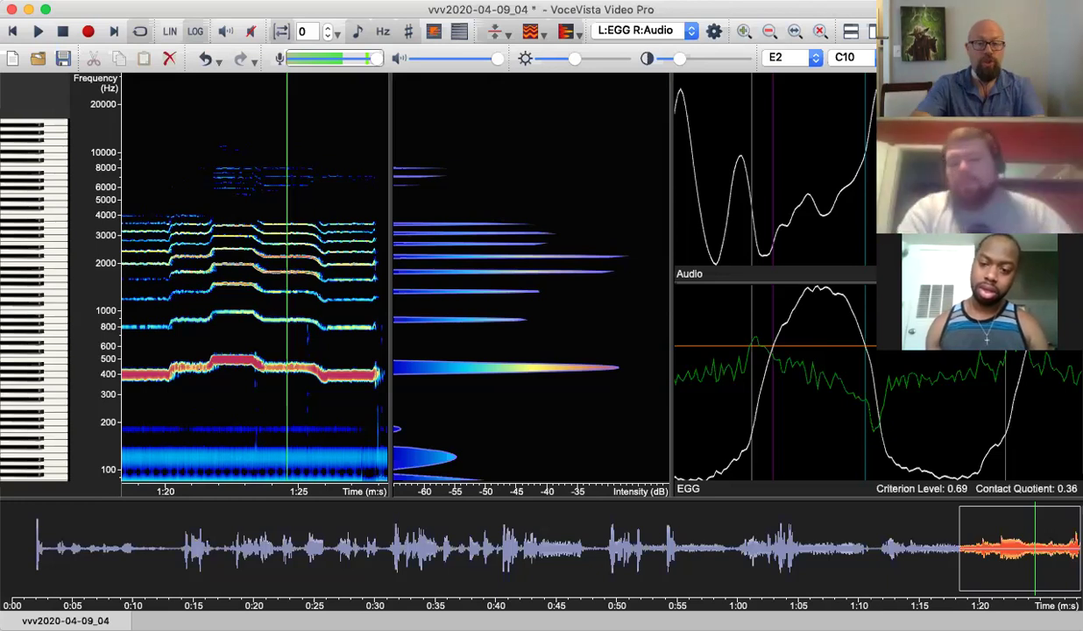
Examine the spectrum and EGG waveform of the earlier sung notes between about 0:45 and 0:58.
drag(978, 536, 701, 570)
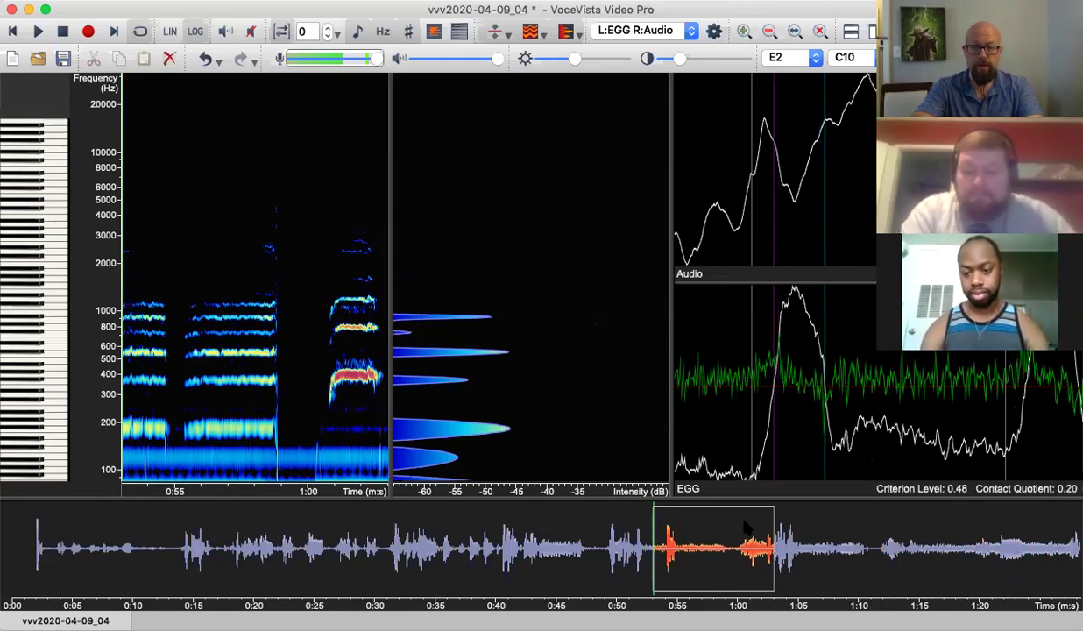
drag(691, 530, 676, 554)
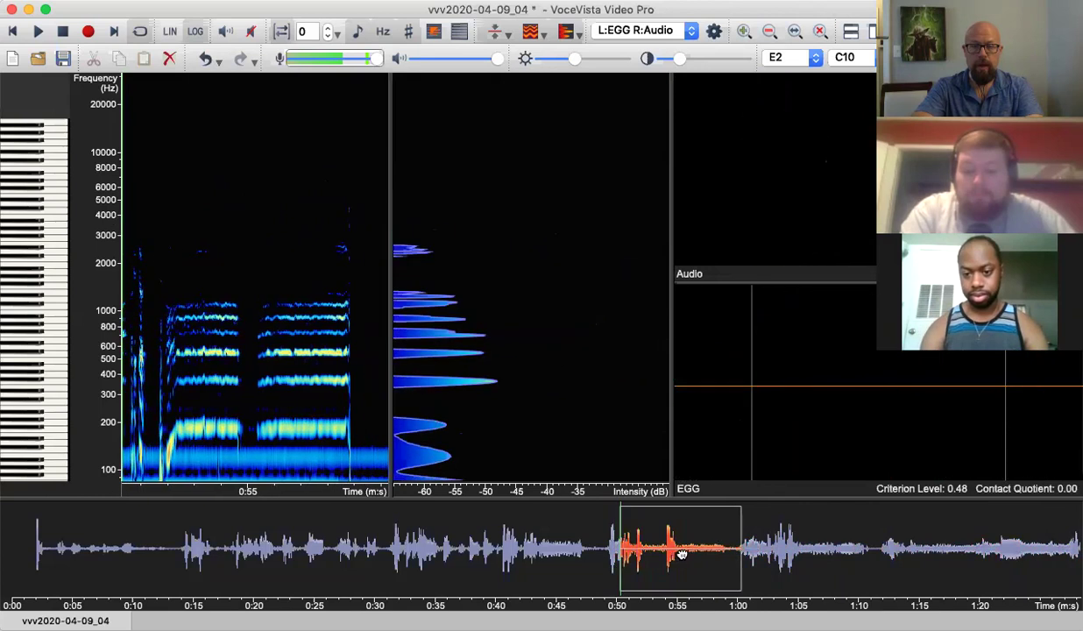
drag(682, 554, 677, 554)
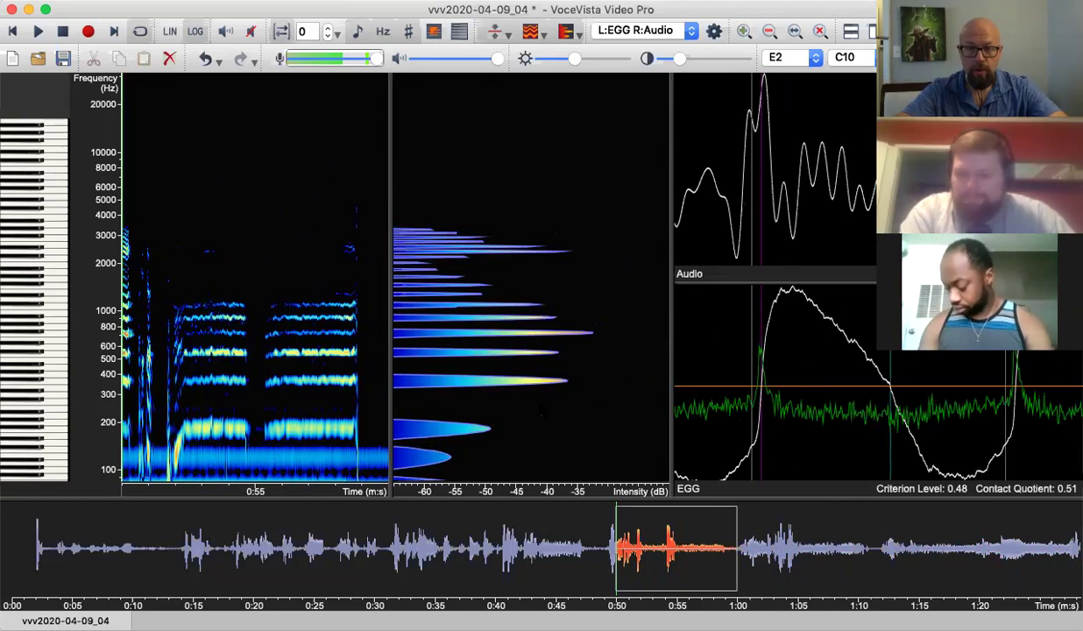
mouse_move(491, 429)
click(643, 547)
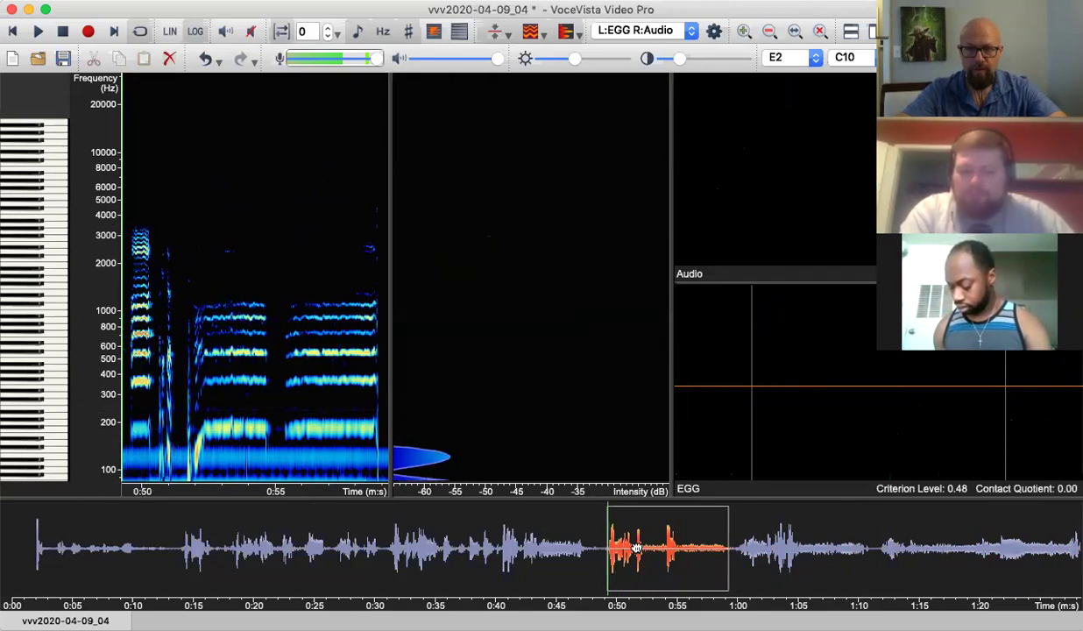
click(316, 428)
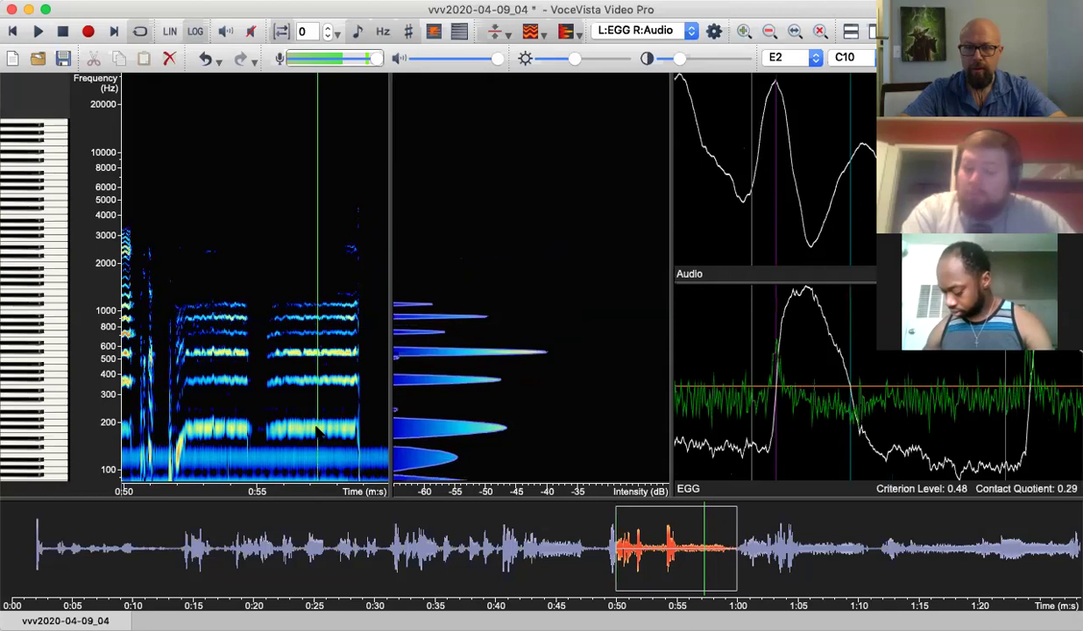
drag(315, 428, 219, 429)
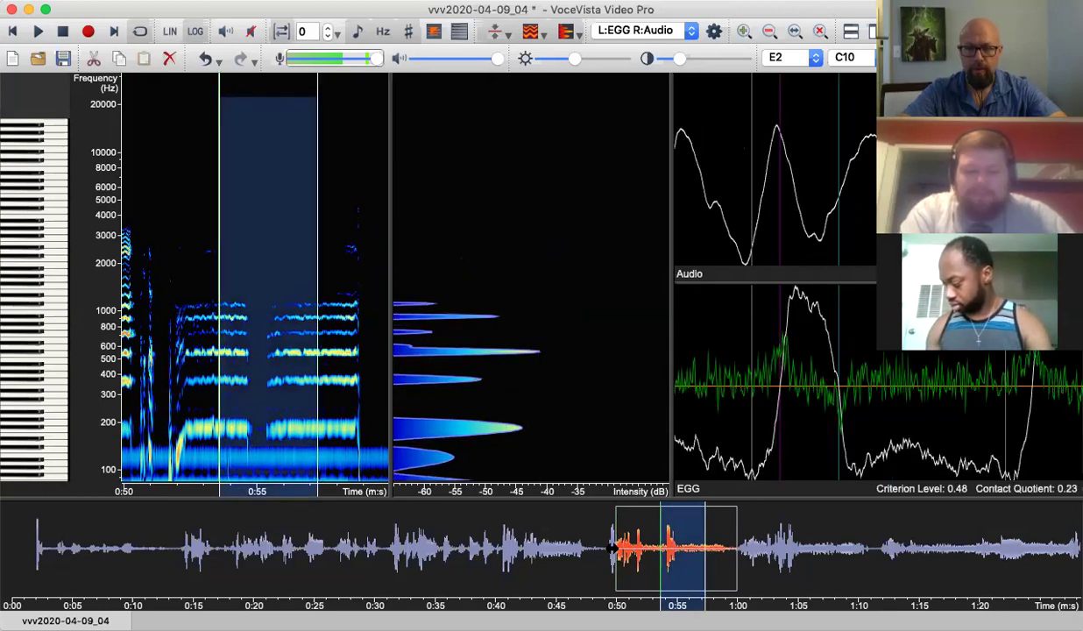
scroll(645, 541, right, 5)
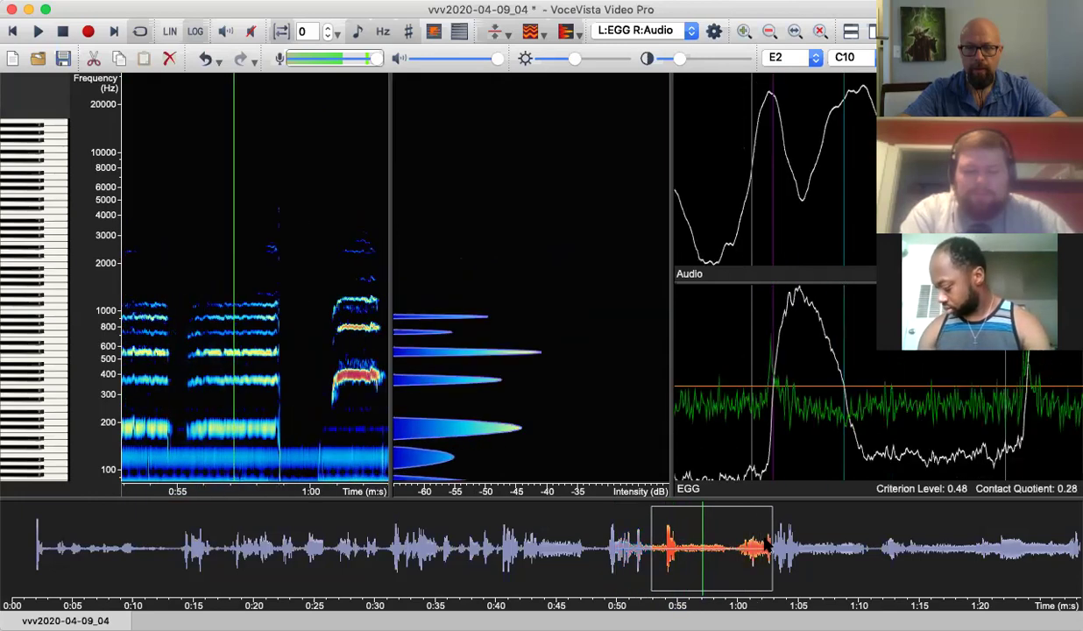
scroll(605, 550, left, 9)
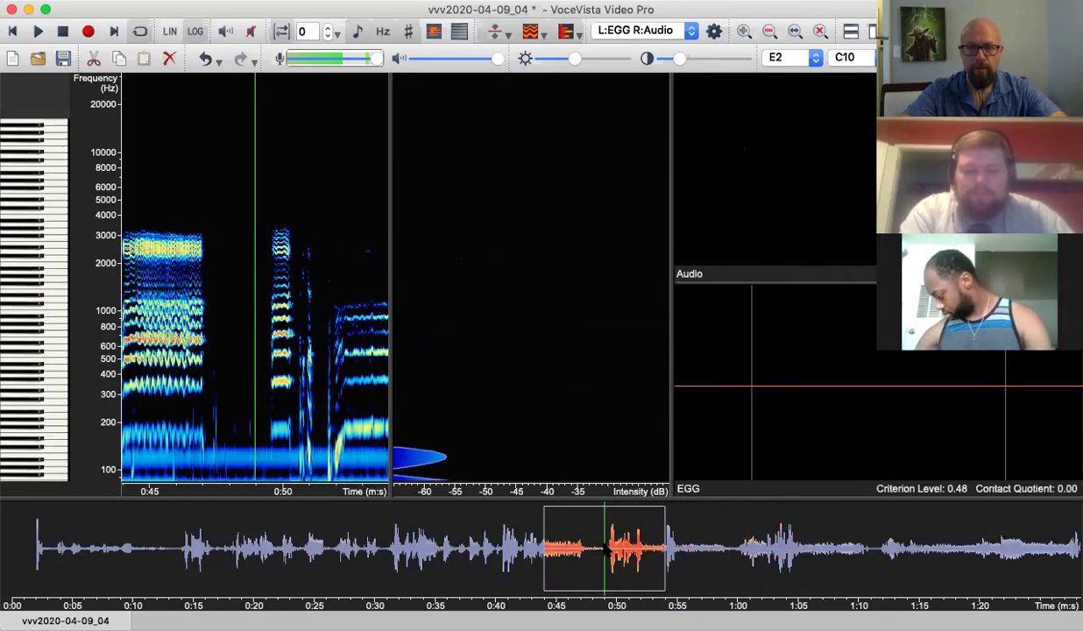
scroll(651, 544, right, 2)
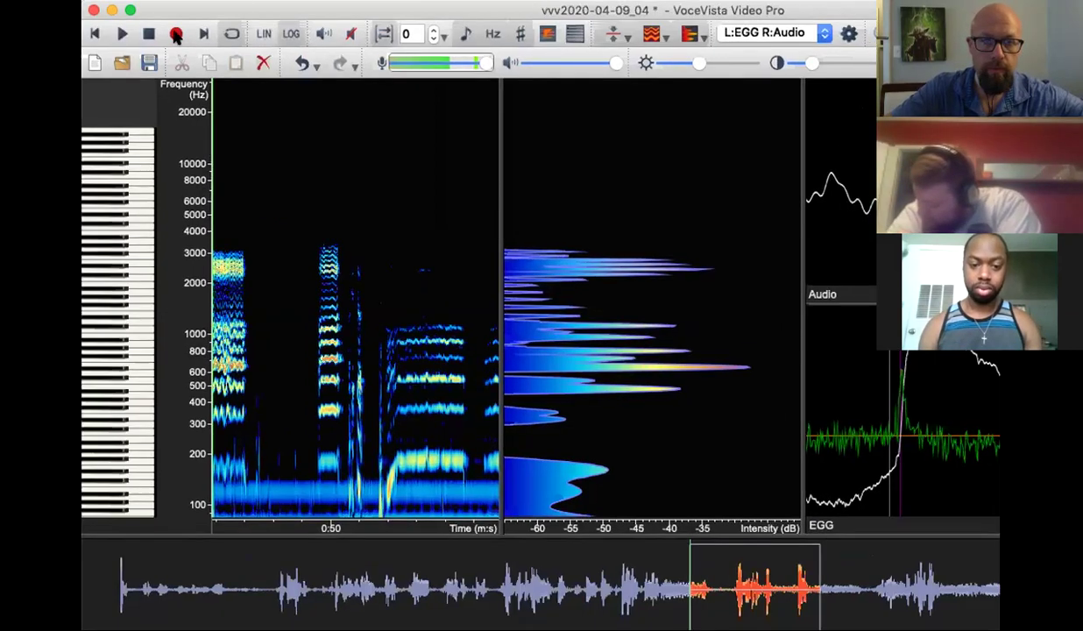
Record new pitch glides at the end of the file and bring the last two glides into view.
click(129, 31)
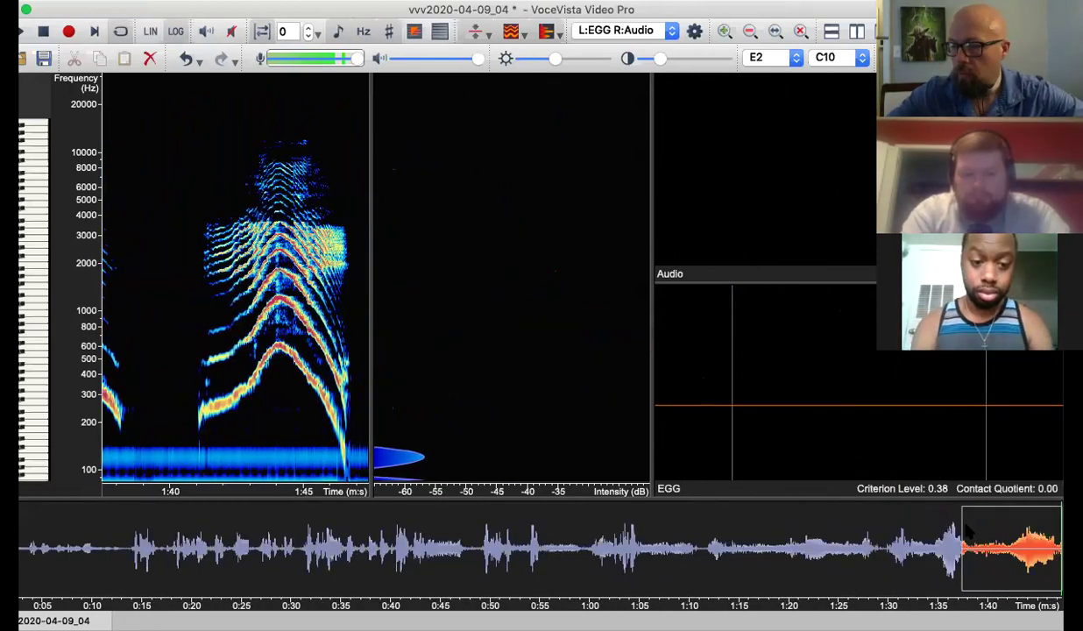
drag(964, 528, 913, 526)
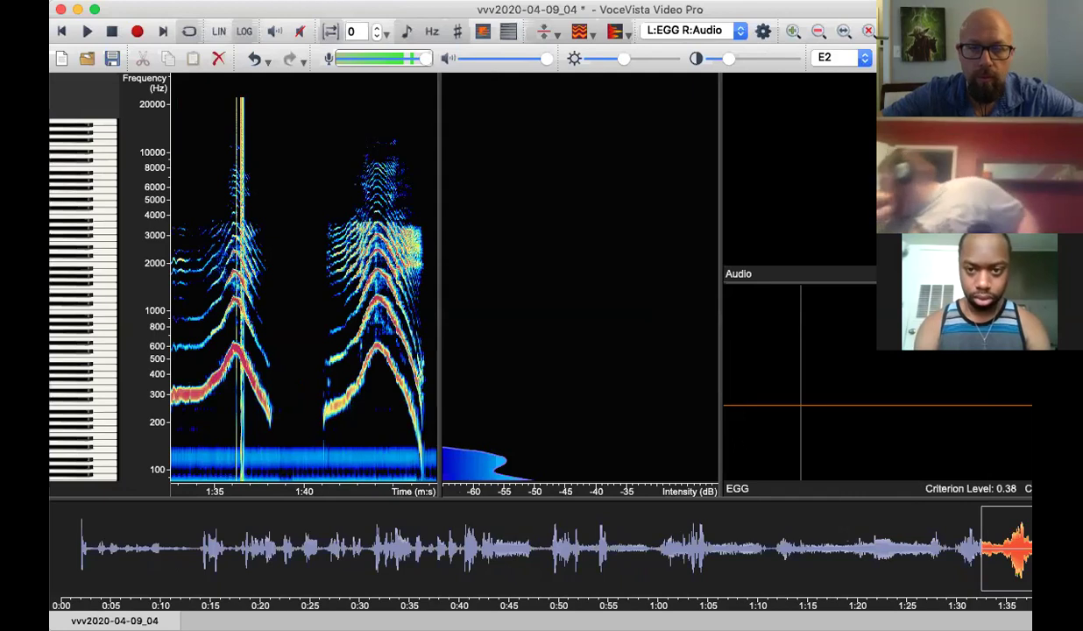
Examine the EGG waveform at successive points along the rise of the first pitch glide, around 1:35.
click(194, 350)
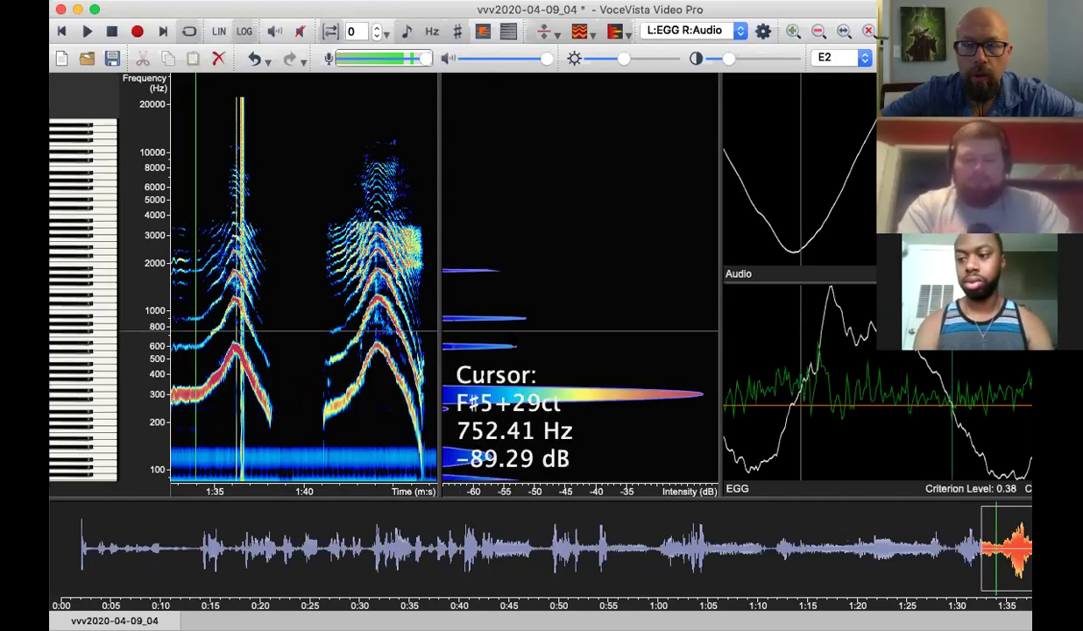
click(220, 350)
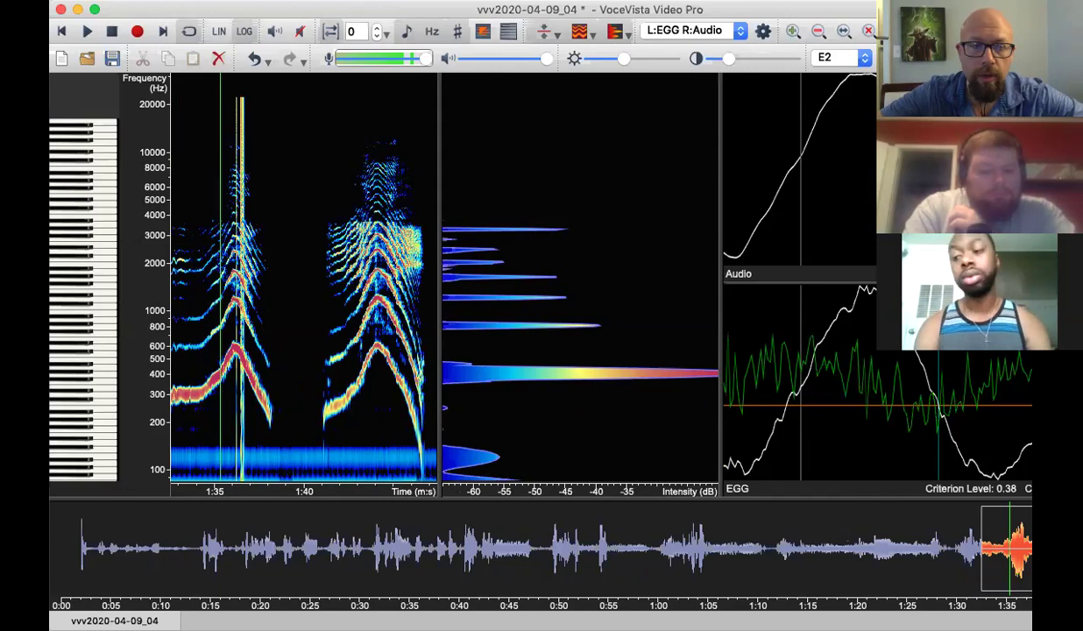
click(192, 394)
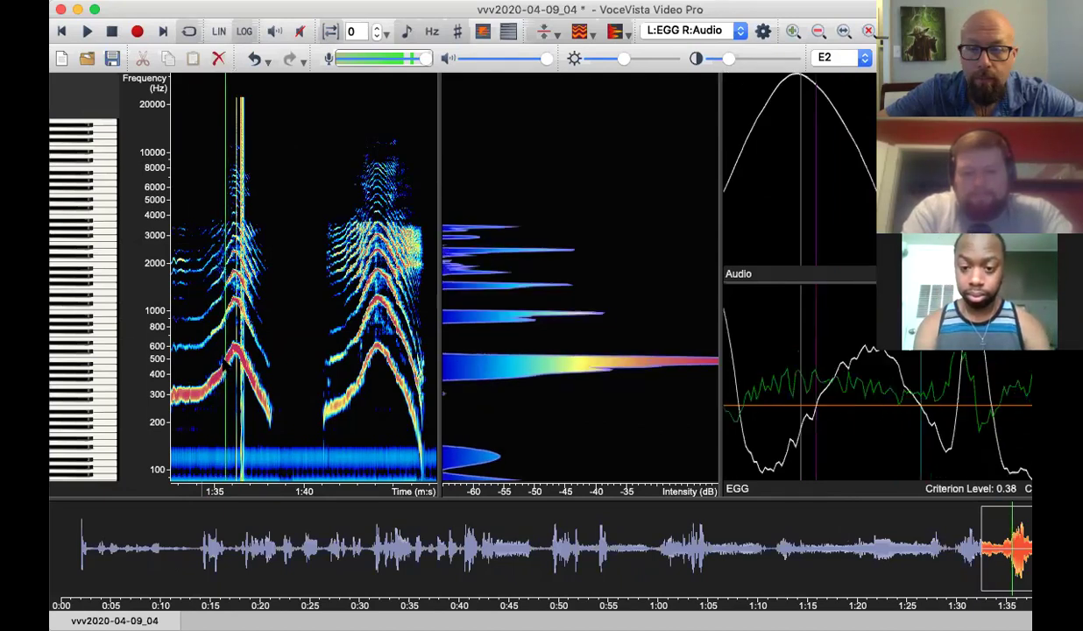
key(Left)
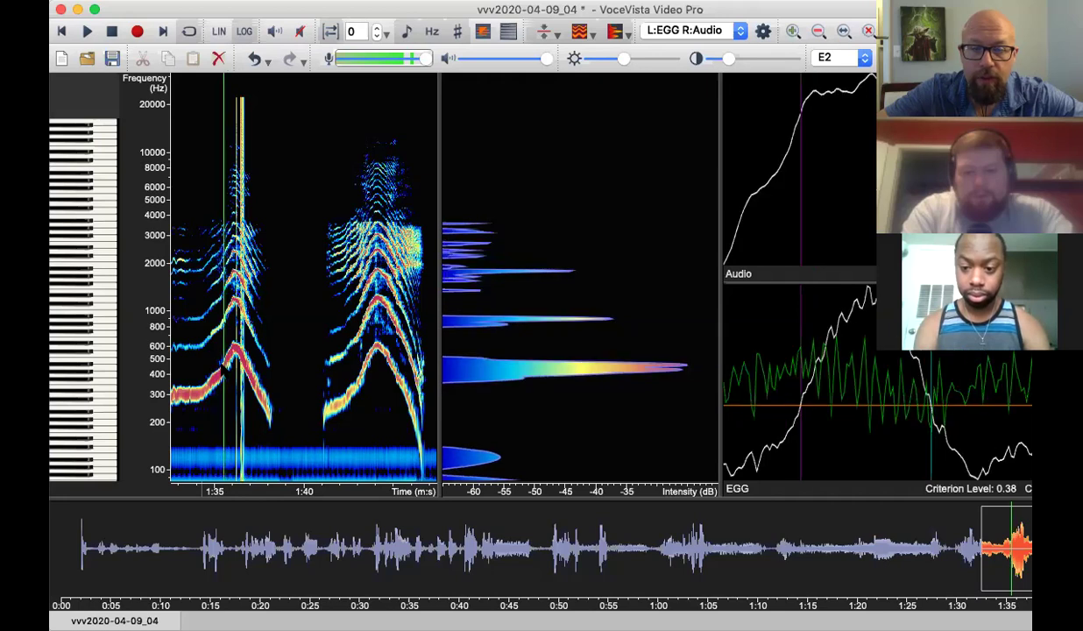
key(Right)
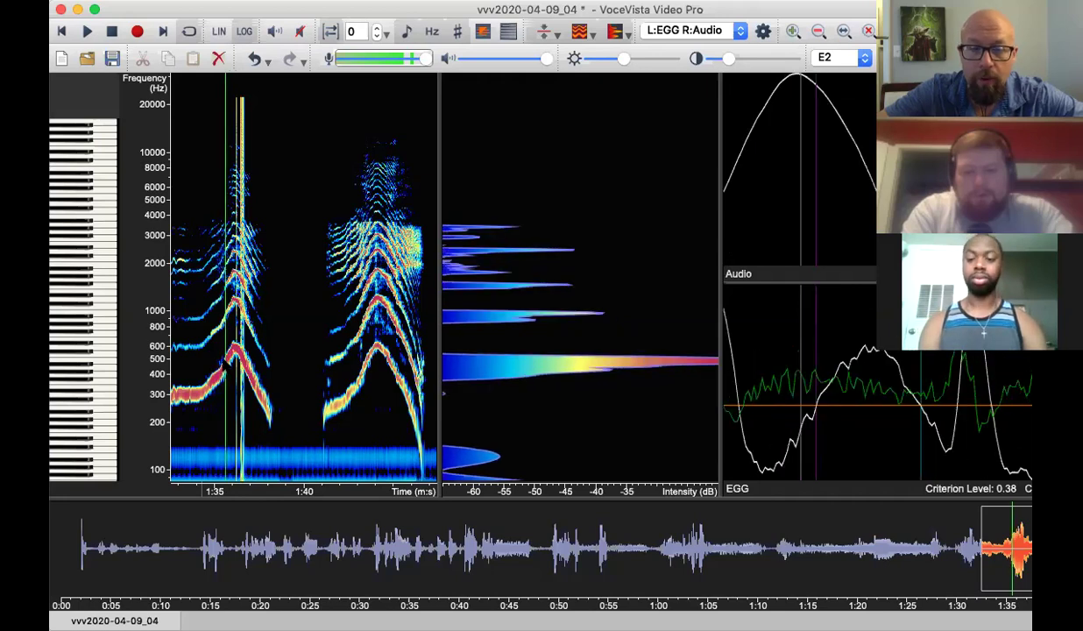
key(Right)
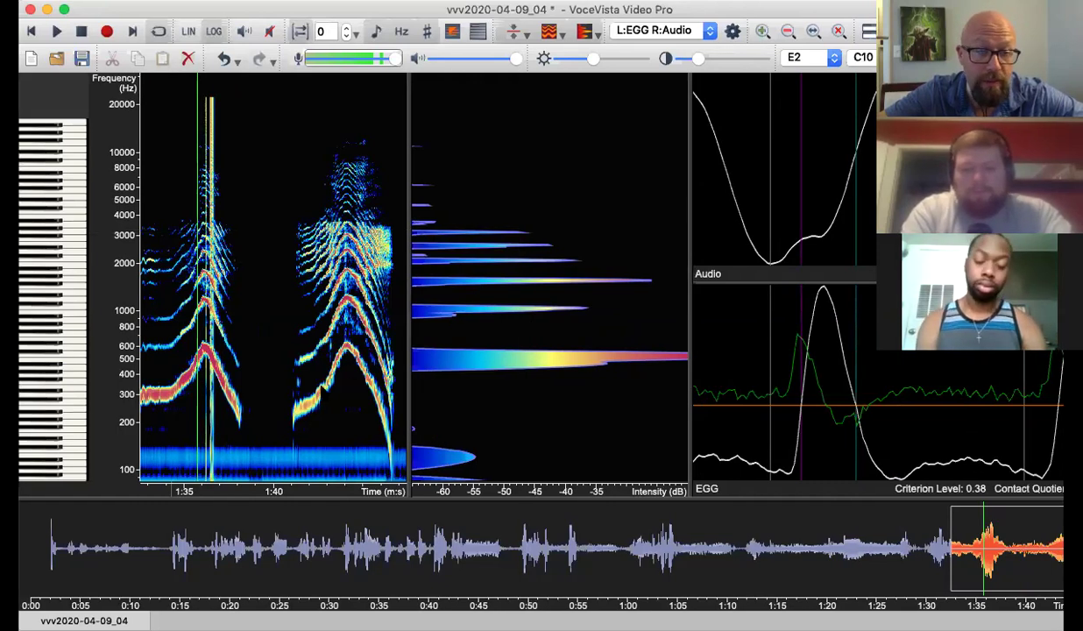
Examine the EGG waveform and contact quotient at successive points through the rise and peak of the second pitch glide.
click(311, 396)
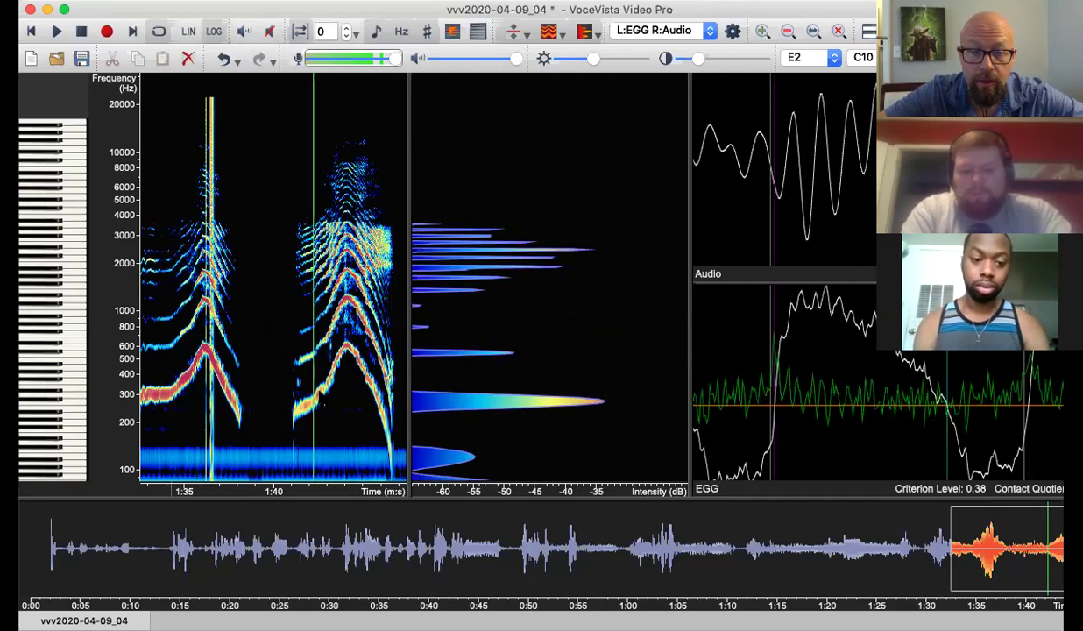
click(328, 385)
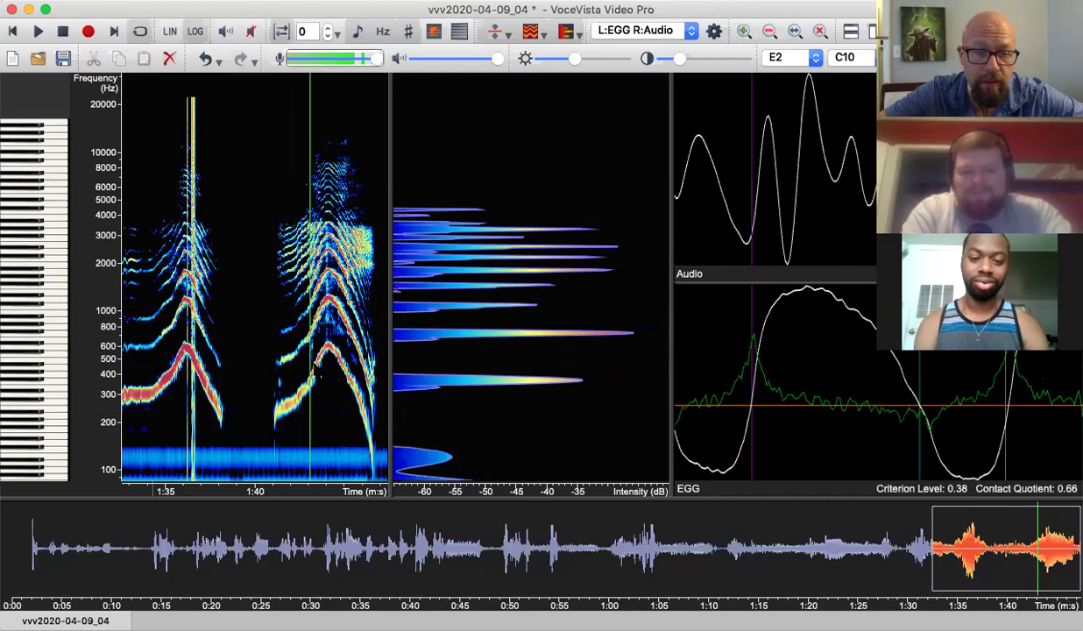
click(315, 373)
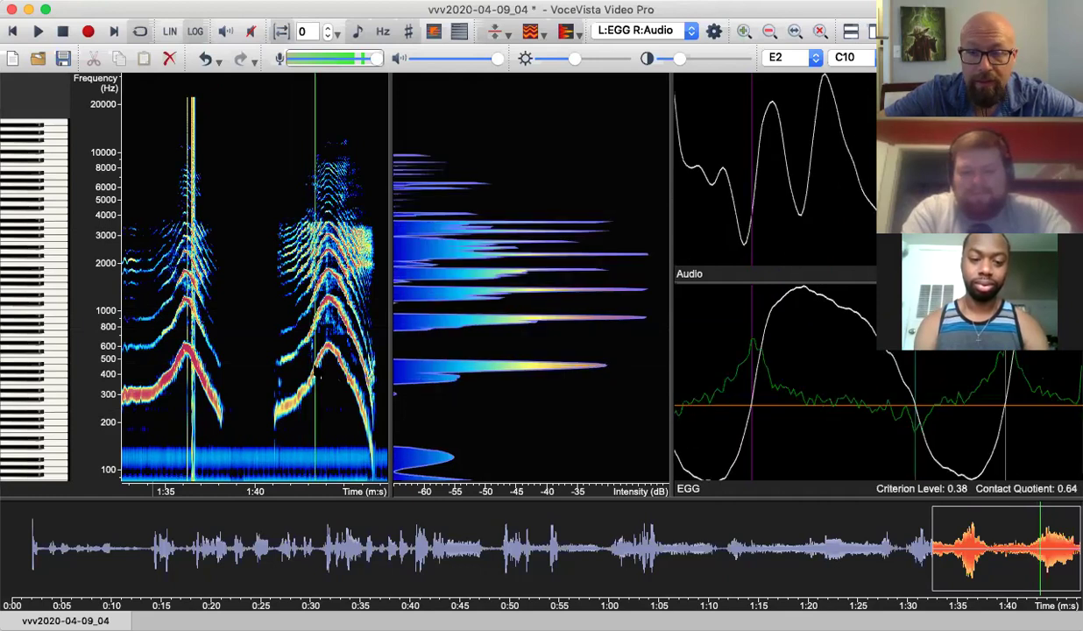
click(320, 361)
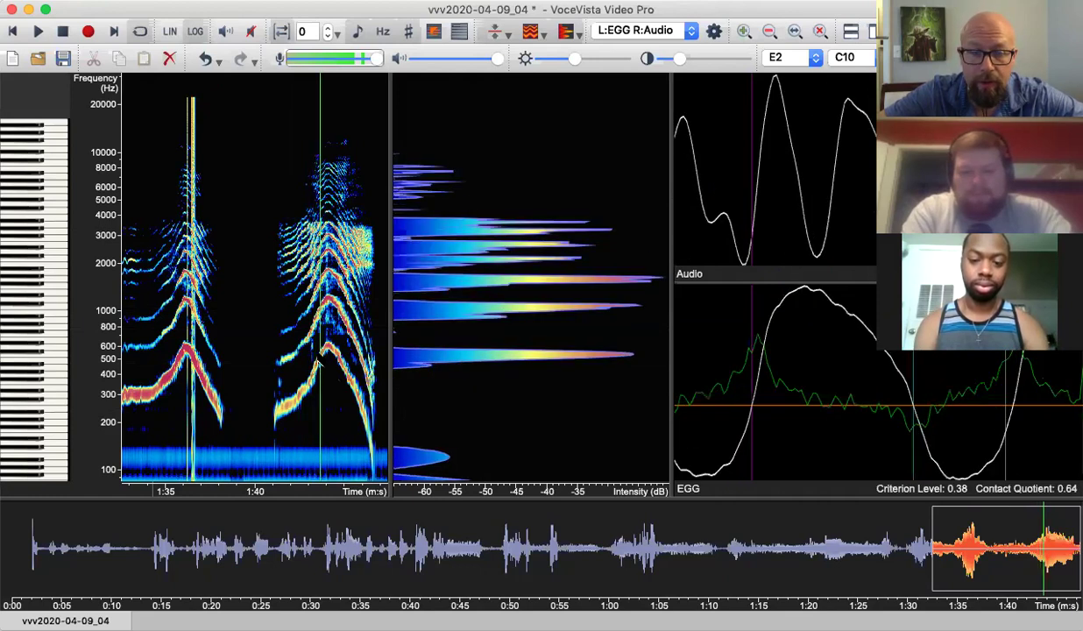
click(322, 348)
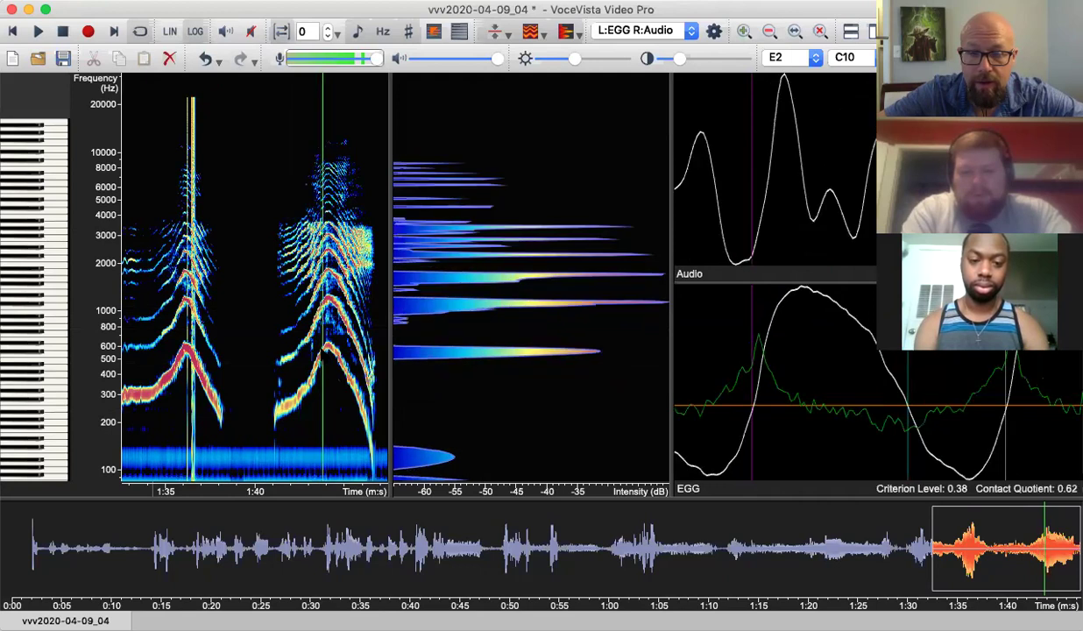
click(325, 338)
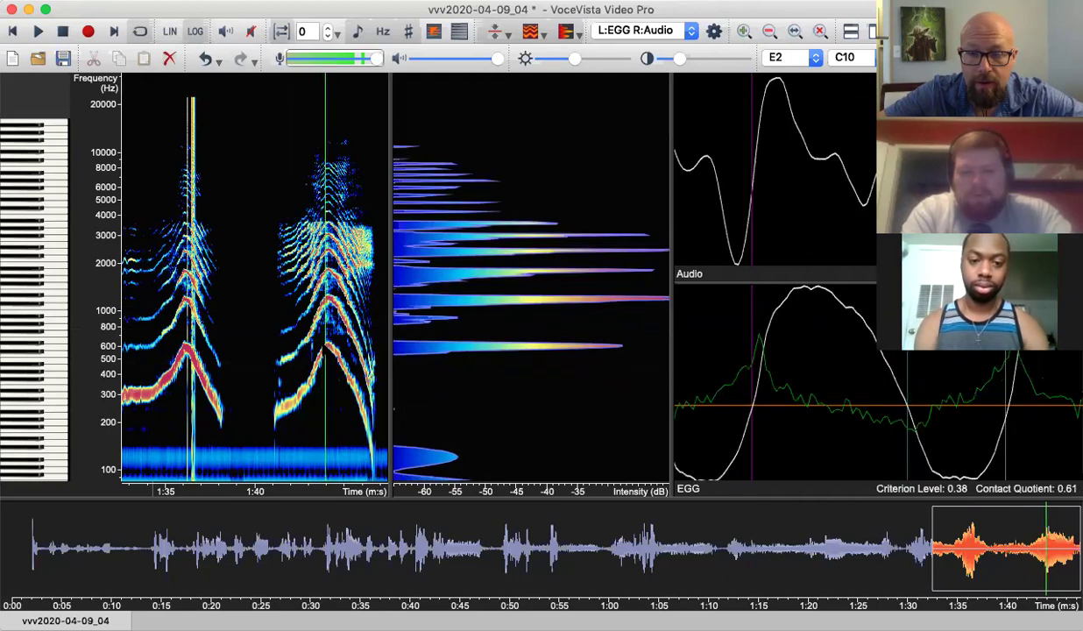
click(330, 331)
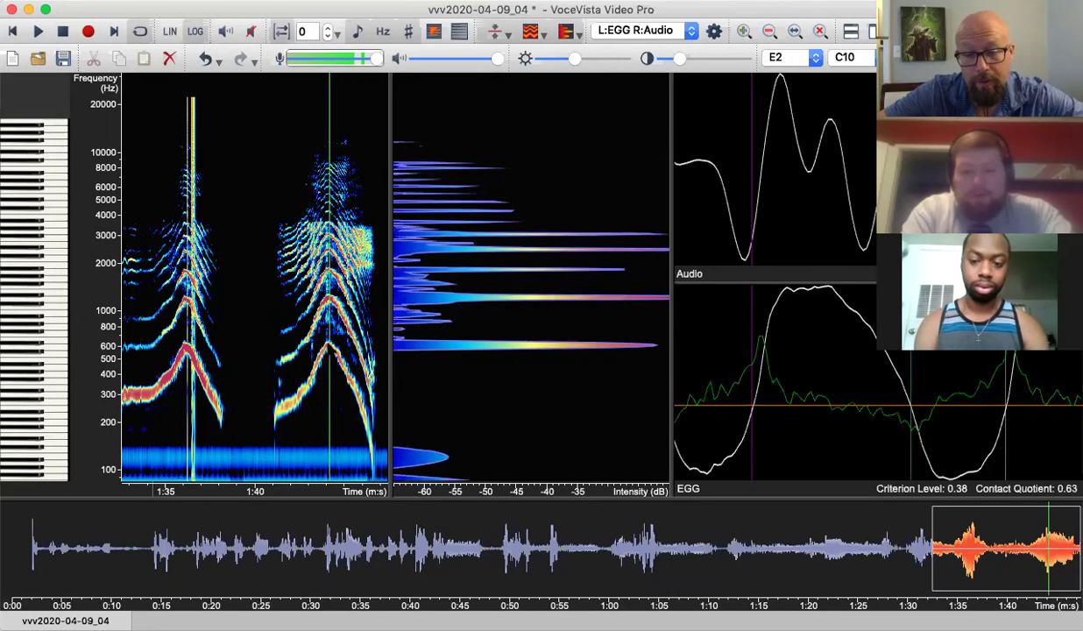
click(332, 347)
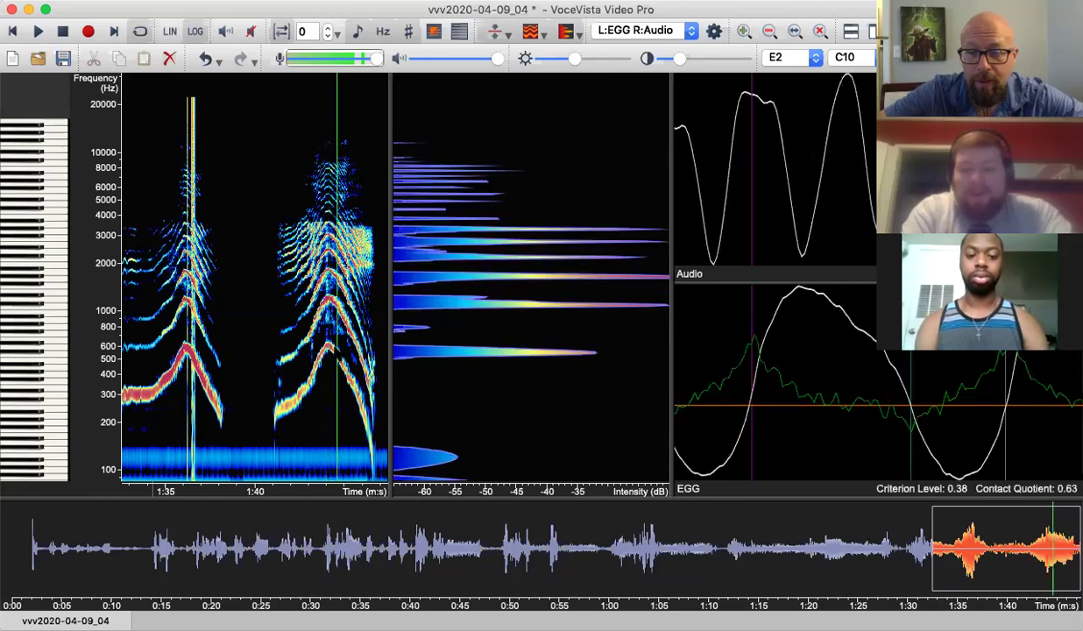
click(334, 352)
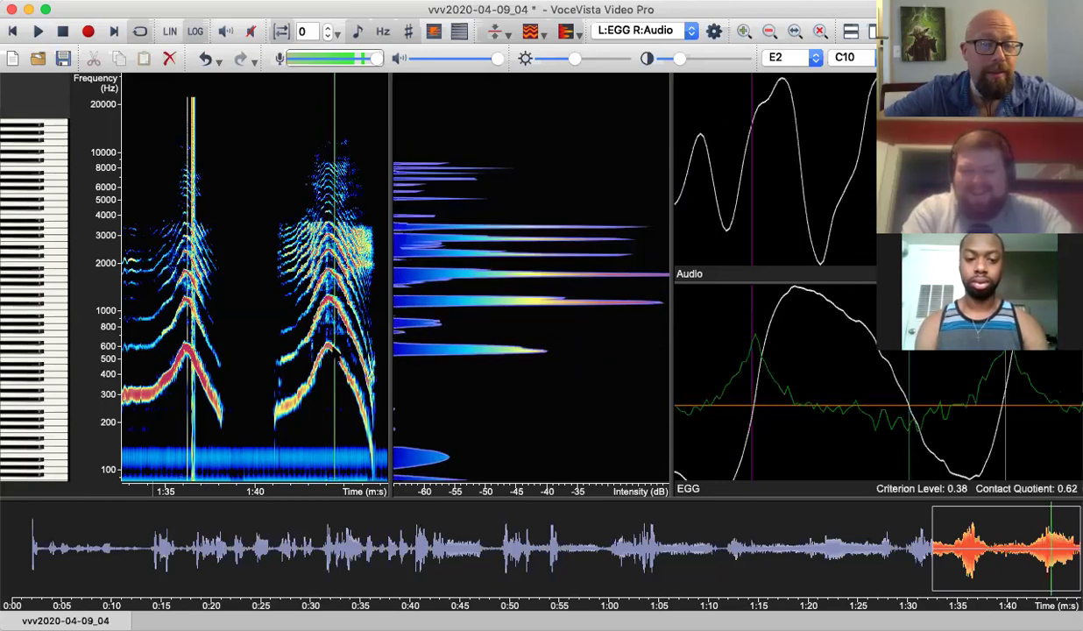